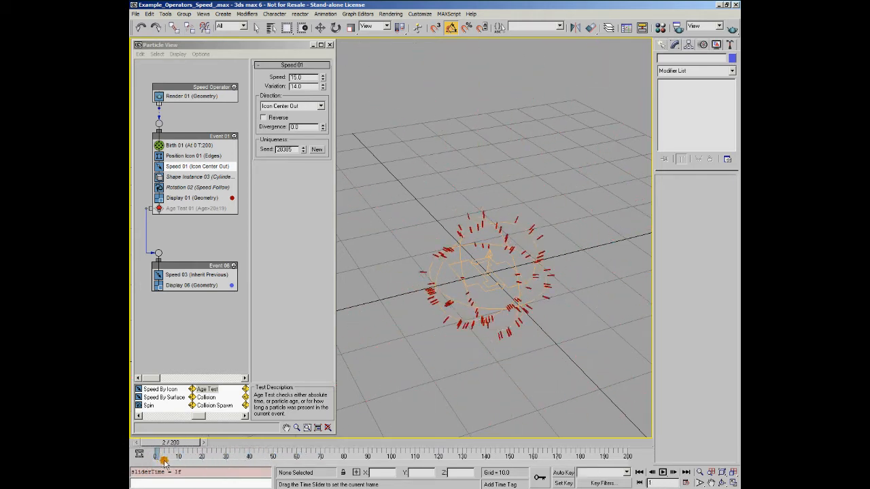
Step: Select the particle emitter, set its icon type to Circle, and scrub to about frame 21 to preview the particles
{"action": "left_click", "coordinate": [510, 258]}
{"action": "left_click", "coordinate": [732, 251]}
{"action": "left_click", "coordinate": [719, 271]}
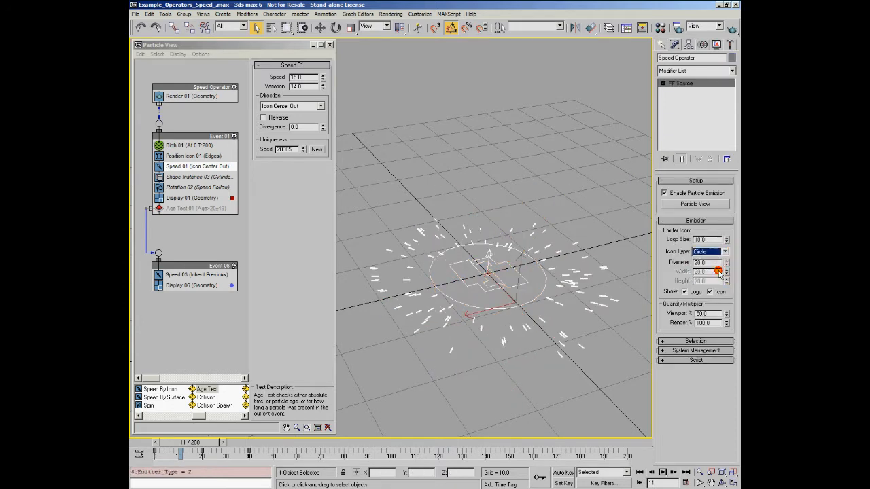
{"action": "mouse_move", "coordinate": [178, 443]}
{"action": "left_mouse_down"}
{"action": "mouse_move", "coordinate": [149, 443]}
{"action": "mouse_move", "coordinate": [275, 443]}
{"action": "mouse_move", "coordinate": [162, 445]}
{"action": "mouse_move", "coordinate": [261, 445]}
{"action": "mouse_move", "coordinate": [205, 452]}
{"action": "left_mouse_up"}
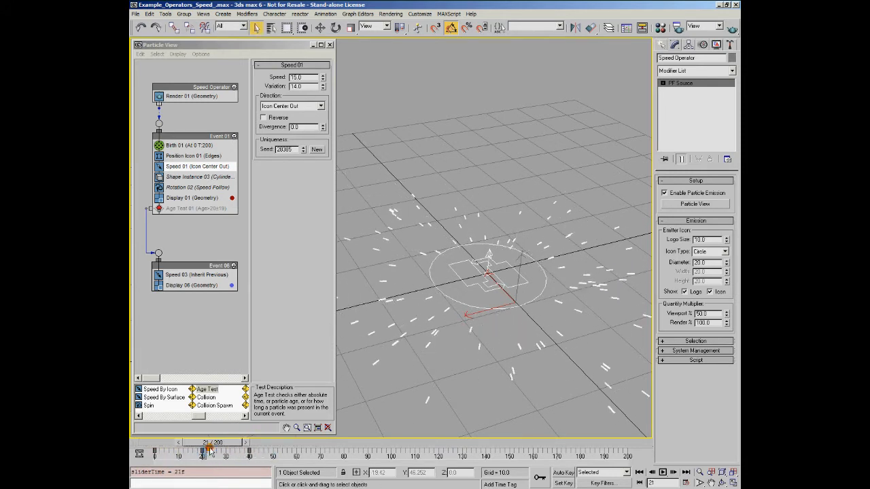
Step: Set the emitter's icon type to Rectangle and scrub around frame 19 to preview the particle spread
{"action": "left_click", "coordinate": [726, 251]}
{"action": "left_click", "coordinate": [707, 259]}
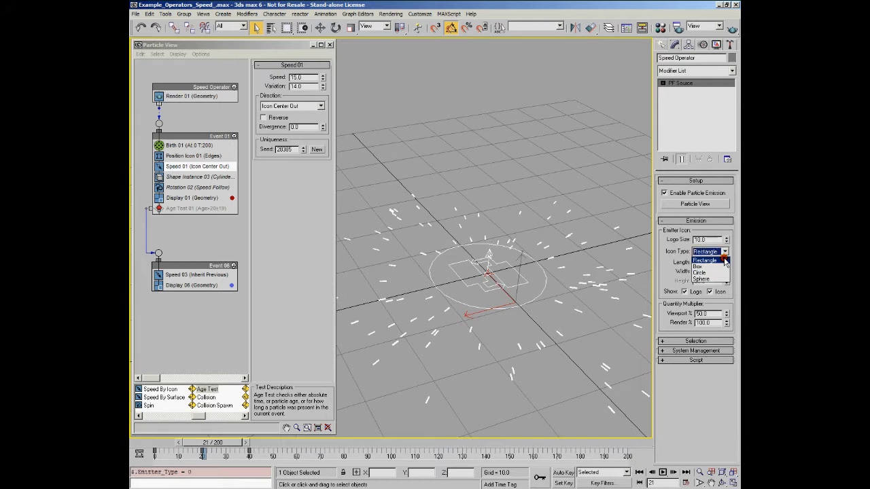
{"action": "mouse_move", "coordinate": [210, 445]}
{"action": "left_mouse_down"}
{"action": "mouse_move", "coordinate": [160, 445]}
{"action": "mouse_move", "coordinate": [289, 447]}
{"action": "mouse_move", "coordinate": [166, 447]}
{"action": "mouse_move", "coordinate": [213, 452]}
{"action": "left_mouse_up"}
Step: Preview the emitter with the Box icon type back to frame 0, and set the icon type to Sphere
{"action": "left_click", "coordinate": [725, 252]}
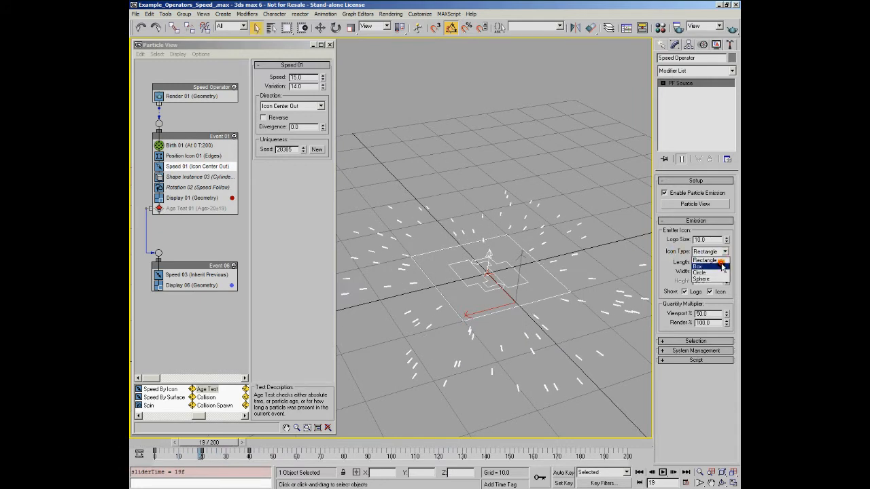
{"action": "left_click", "coordinate": [722, 267]}
{"action": "left_click_drag", "start_coordinate": [203, 452], "coordinate": [155, 460]}
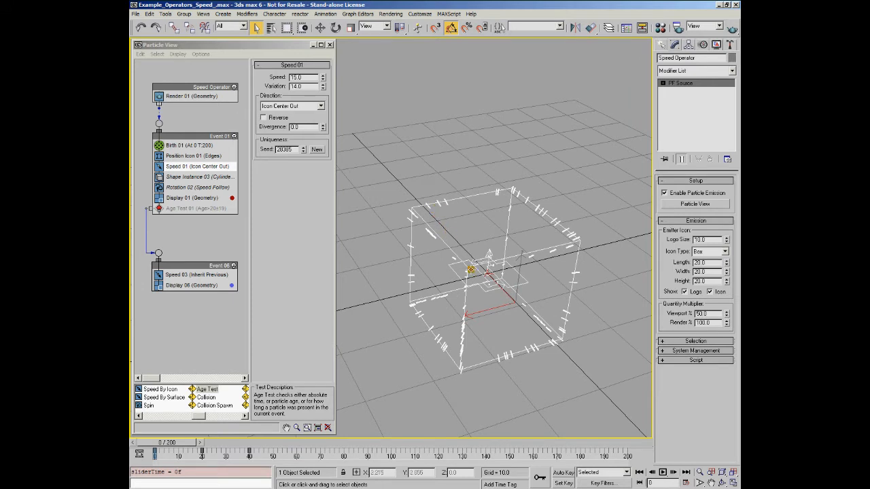
{"action": "left_click_drag", "start_coordinate": [727, 252], "coordinate": [711, 280]}
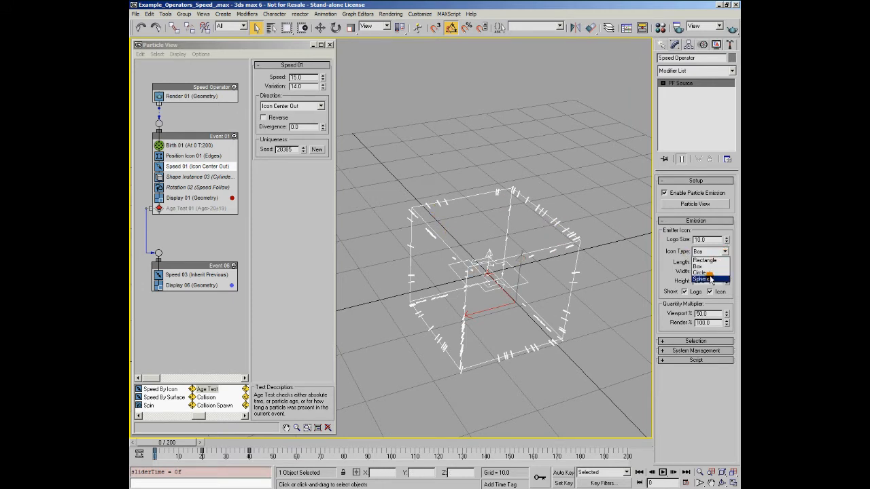
{"action": "left_click", "coordinate": [711, 279]}
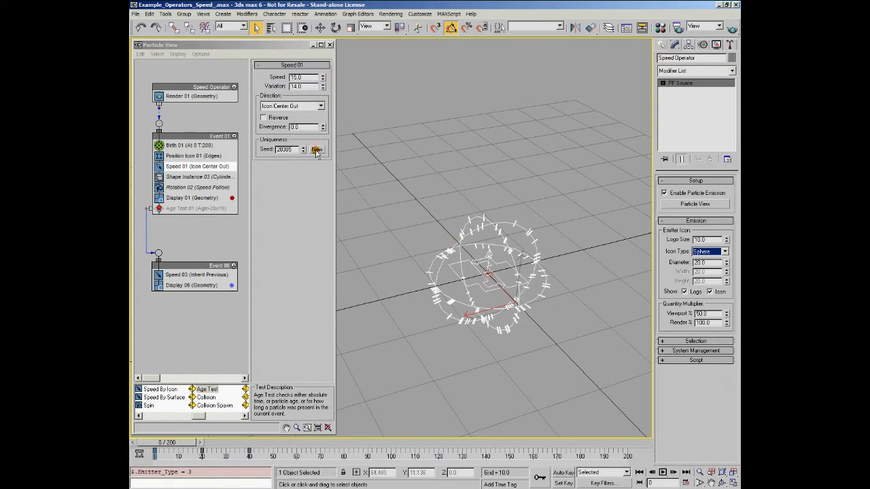
Step: Try the Reverse option on Speed 01, scrub the timeline to preview it, and turn the option off again
{"action": "left_click", "coordinate": [264, 117]}
{"action": "left_click_drag", "start_coordinate": [173, 442], "coordinate": [158, 452]}
{"action": "left_click", "coordinate": [264, 118]}
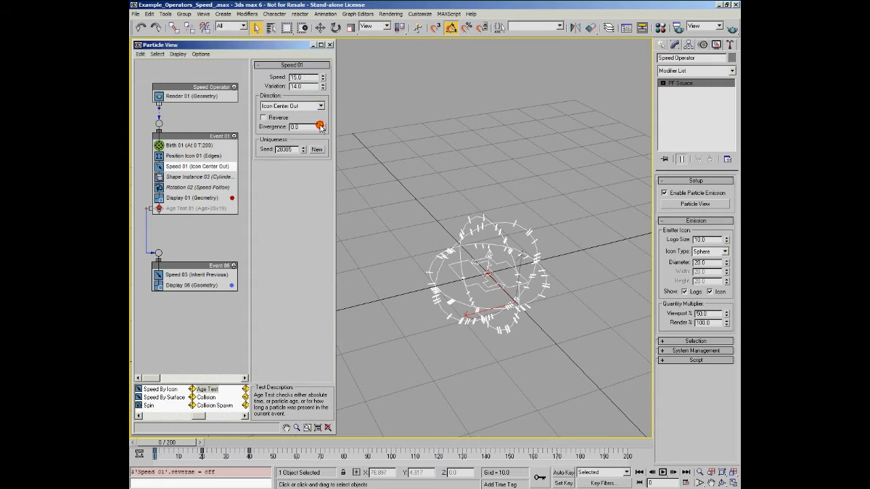
Step: Set the Speed 01 direction to Icon Arrow Out and scrub the timeline to preview the particle motion
{"action": "left_click", "coordinate": [320, 106]}
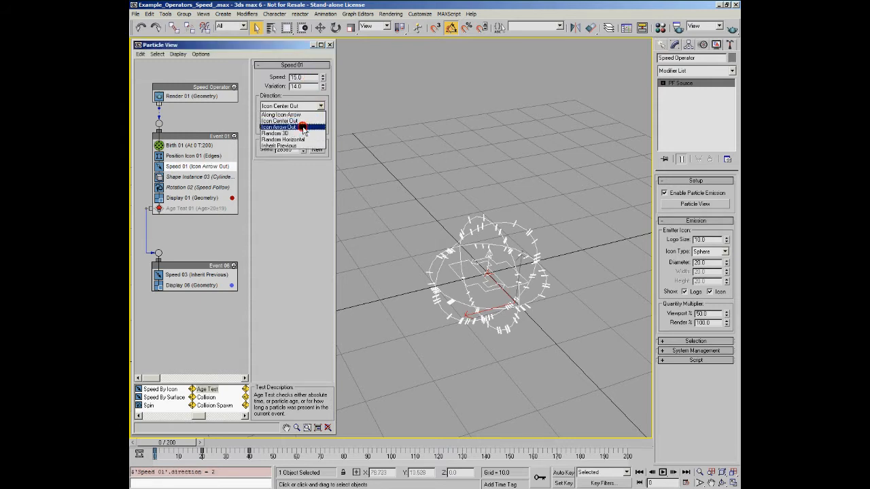
{"action": "left_click", "coordinate": [303, 127]}
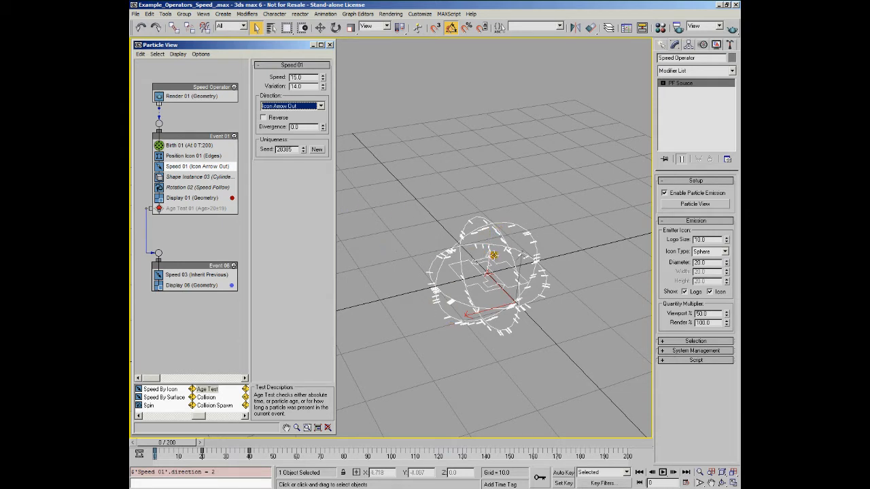
{"action": "left_click_drag", "start_coordinate": [170, 445], "coordinate": [244, 453]}
Step: Examine the Icon Arrow Out motion from above, from the side and in perspective across the timeline, returning to frame 0
{"action": "middle_click_drag", "start_coordinate": [489, 292], "coordinate": [482, 333], "text": "alt"}
{"action": "scroll", "coordinate": [517, 328], "scroll_direction": "down", "scroll_amount": 6}
{"action": "mouse_move", "coordinate": [213, 450]}
{"action": "left_mouse_down"}
{"action": "mouse_move", "coordinate": [155, 450]}
{"action": "mouse_move", "coordinate": [235, 450]}
{"action": "mouse_move", "coordinate": [154, 450]}
{"action": "mouse_move", "coordinate": [203, 450]}
{"action": "left_mouse_up"}
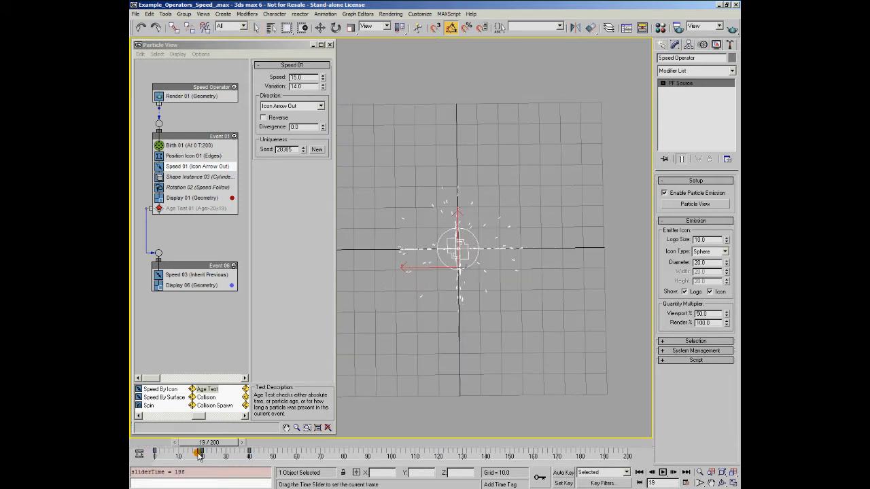
{"action": "middle_click_drag", "start_coordinate": [444, 305], "coordinate": [459, 223], "text": "alt"}
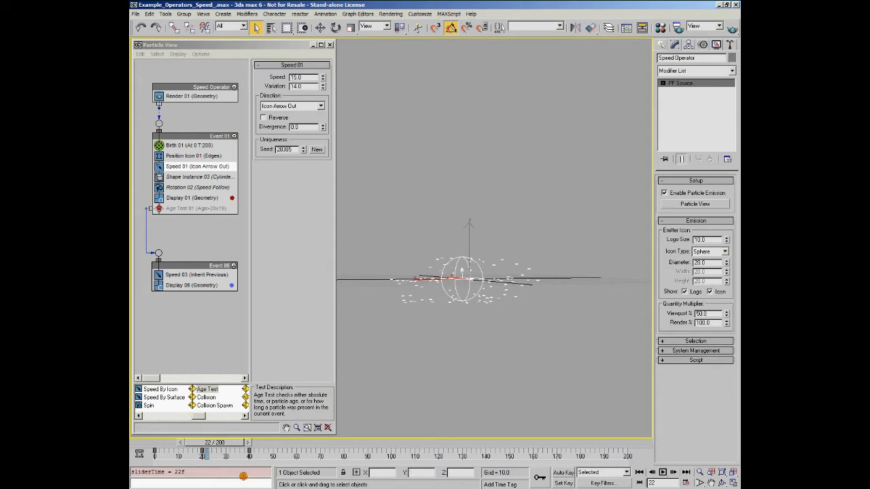
{"action": "left_click_drag", "start_coordinate": [233, 446], "coordinate": [290, 445]}
{"action": "middle_click_drag", "start_coordinate": [414, 328], "coordinate": [436, 374], "text": "alt"}
{"action": "scroll", "coordinate": [457, 338], "scroll_direction": "up", "scroll_amount": 4}
{"action": "middle_click_drag", "start_coordinate": [524, 322], "coordinate": [418, 304]}
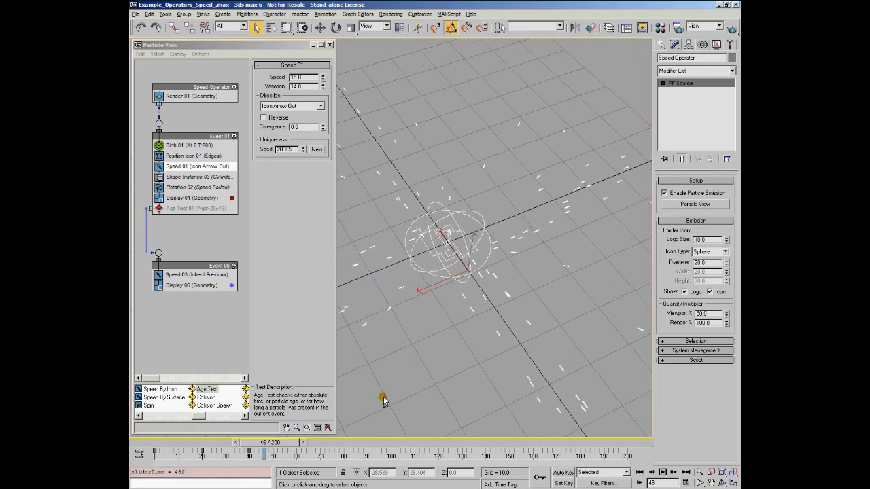
{"action": "middle_click_drag", "start_coordinate": [365, 402], "coordinate": [407, 386], "text": "alt"}
{"action": "left_click_drag", "start_coordinate": [284, 443], "coordinate": [178, 448]}
{"action": "middle_click_drag", "start_coordinate": [437, 339], "coordinate": [484, 338]}
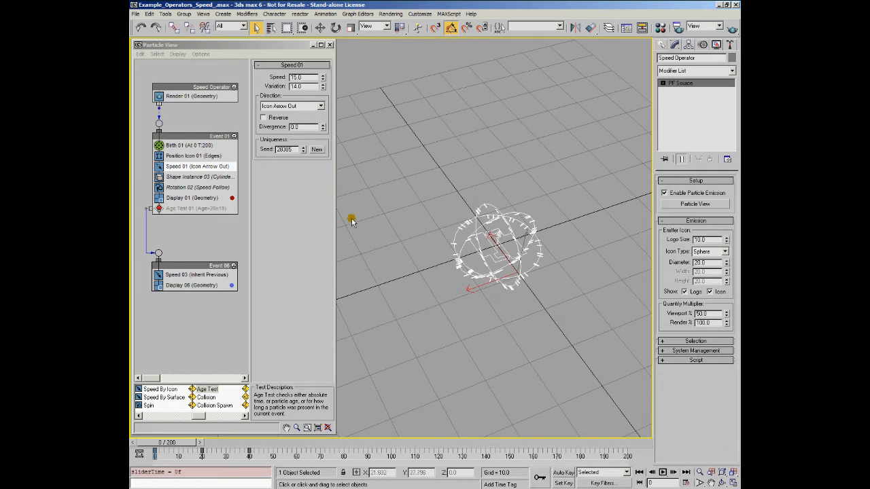
Step: Set the Speed 01 direction to Random 3D and scrub to frame 24 to preview the scattering particles
{"action": "left_click", "coordinate": [322, 106]}
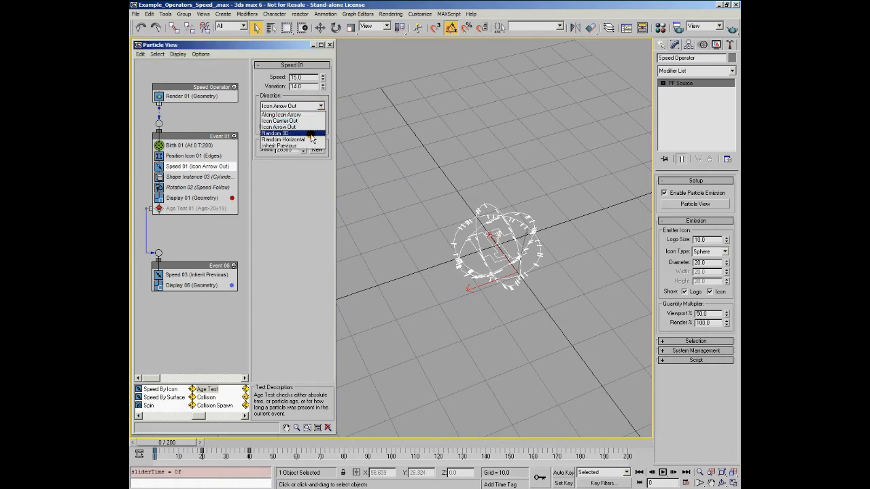
{"action": "left_click", "coordinate": [311, 136]}
{"action": "middle_click_drag", "start_coordinate": [452, 264], "coordinate": [488, 319], "text": "alt"}
{"action": "scroll", "coordinate": [492, 294], "scroll_direction": "up", "scroll_amount": 3}
{"action": "mouse_move", "coordinate": [174, 443]}
{"action": "left_mouse_down"}
{"action": "mouse_move", "coordinate": [238, 456]}
{"action": "mouse_move", "coordinate": [155, 454]}
{"action": "left_mouse_up"}
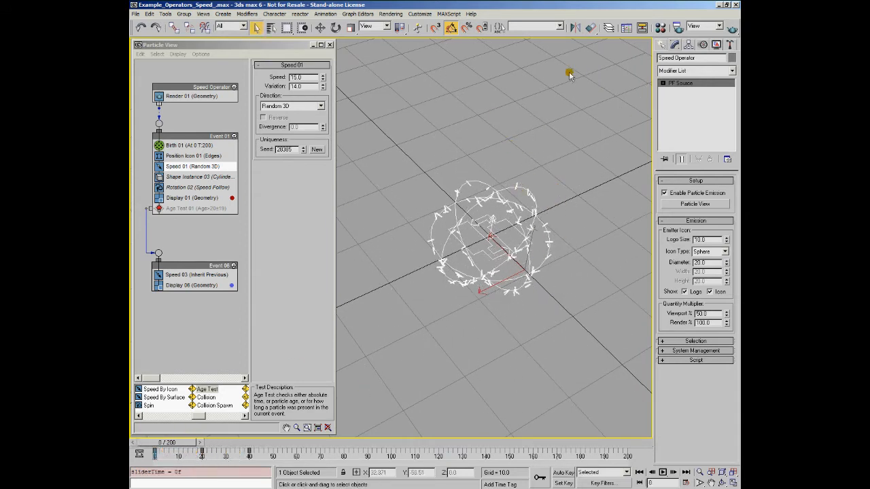
{"action": "middle_click_drag", "start_coordinate": [529, 316], "coordinate": [510, 305], "text": "alt"}
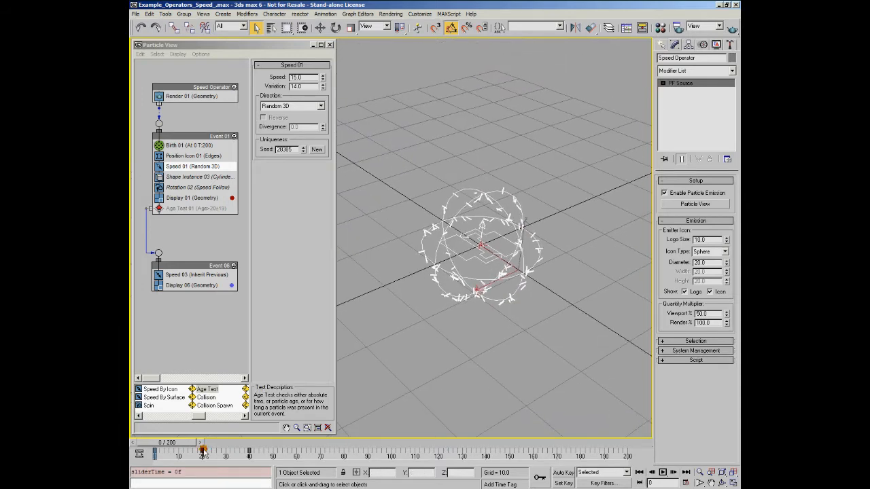
{"action": "mouse_move", "coordinate": [168, 447]}
{"action": "left_mouse_down"}
{"action": "mouse_move", "coordinate": [196, 446]}
{"action": "mouse_move", "coordinate": [159, 457]}
{"action": "mouse_move", "coordinate": [244, 454]}
{"action": "mouse_move", "coordinate": [151, 464]}
{"action": "mouse_move", "coordinate": [246, 456]}
{"action": "mouse_move", "coordinate": [169, 456]}
{"action": "mouse_move", "coordinate": [211, 454]}
{"action": "left_mouse_up"}
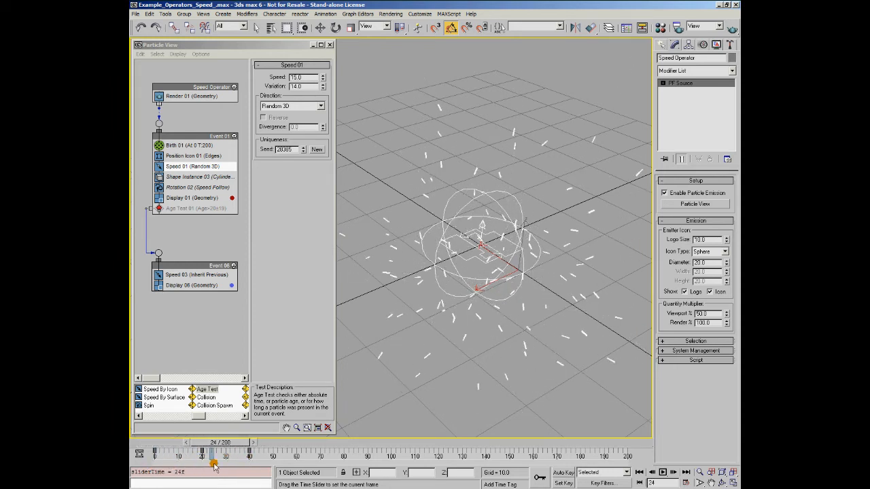
Step: Generate a new uniqueness seed for Speed 01 and scrub back to frame 0 to check the variation
{"action": "left_click", "coordinate": [317, 150]}
{"action": "left_click", "coordinate": [317, 149]}
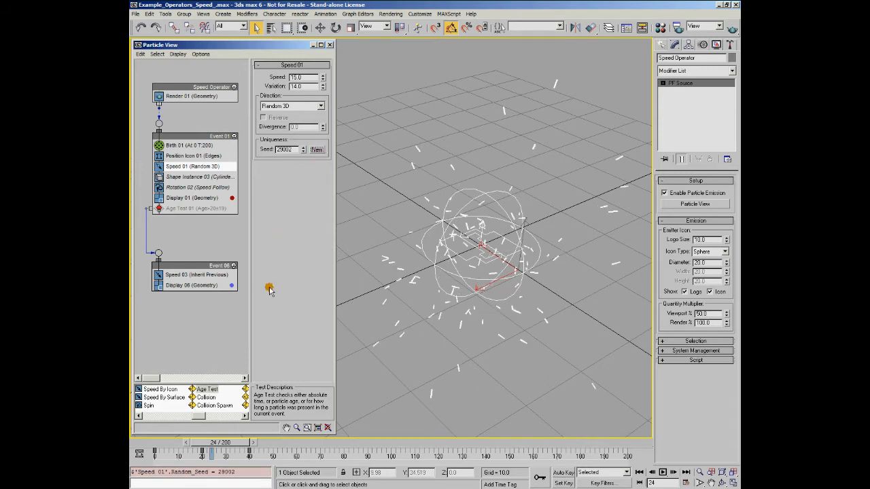
{"action": "left_click_drag", "start_coordinate": [239, 446], "coordinate": [182, 466]}
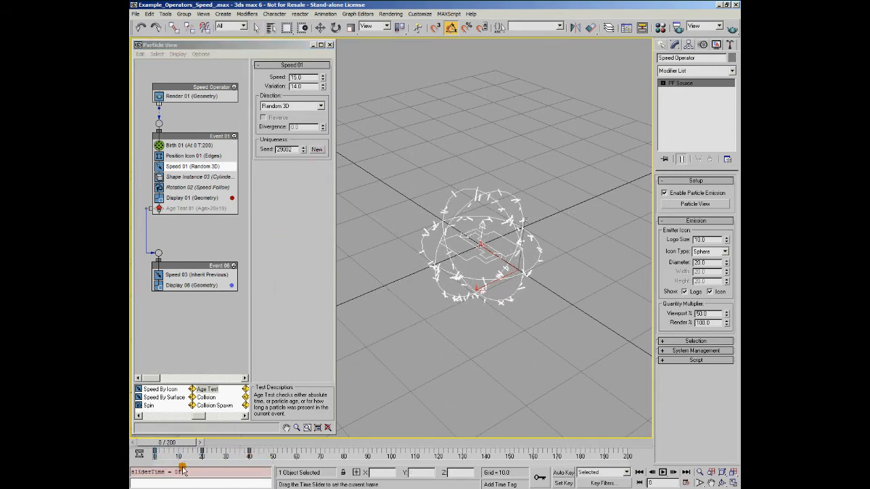
Step: Set the Speed 01 direction to Random Horizontal and preview the particles from the side and above, returning to frame 0
{"action": "left_click", "coordinate": [321, 107]}
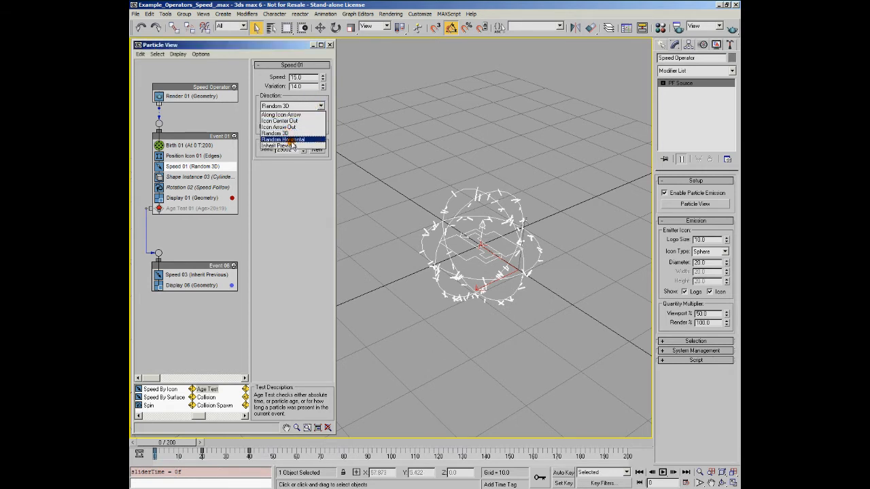
{"action": "left_click", "coordinate": [292, 140]}
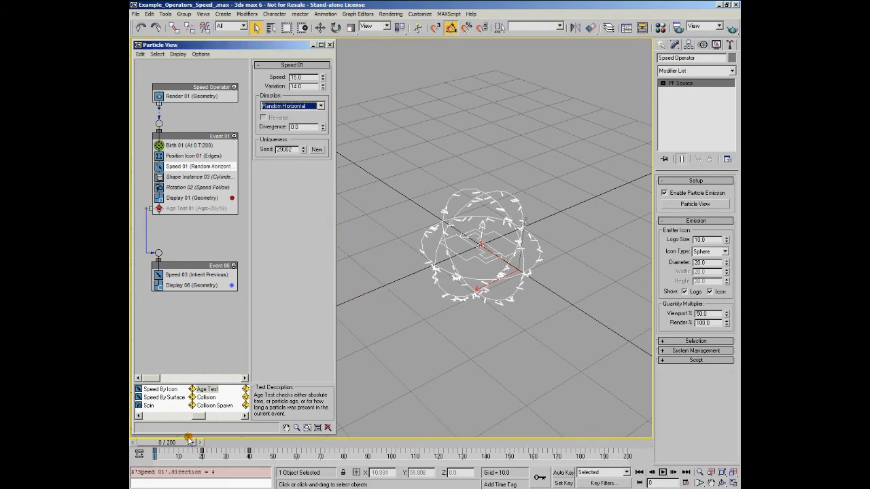
{"action": "left_click", "coordinate": [168, 446]}
{"action": "left_click_drag", "start_coordinate": [168, 447], "coordinate": [201, 454]}
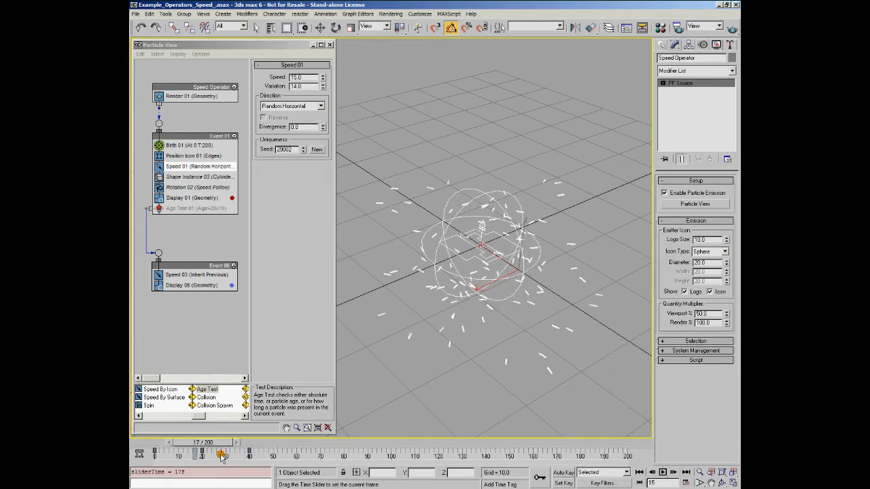
{"action": "middle_click_drag", "start_coordinate": [489, 352], "coordinate": [476, 285], "text": "alt"}
{"action": "mouse_move", "coordinate": [201, 455]}
{"action": "left_mouse_down"}
{"action": "mouse_move", "coordinate": [167, 456]}
{"action": "mouse_move", "coordinate": [261, 457]}
{"action": "mouse_move", "coordinate": [157, 455]}
{"action": "mouse_move", "coordinate": [289, 456]}
{"action": "mouse_move", "coordinate": [216, 456]}
{"action": "left_mouse_up"}
{"action": "middle_click_drag", "start_coordinate": [359, 330], "coordinate": [435, 381], "text": "alt"}
{"action": "left_click_drag", "start_coordinate": [241, 447], "coordinate": [160, 451]}
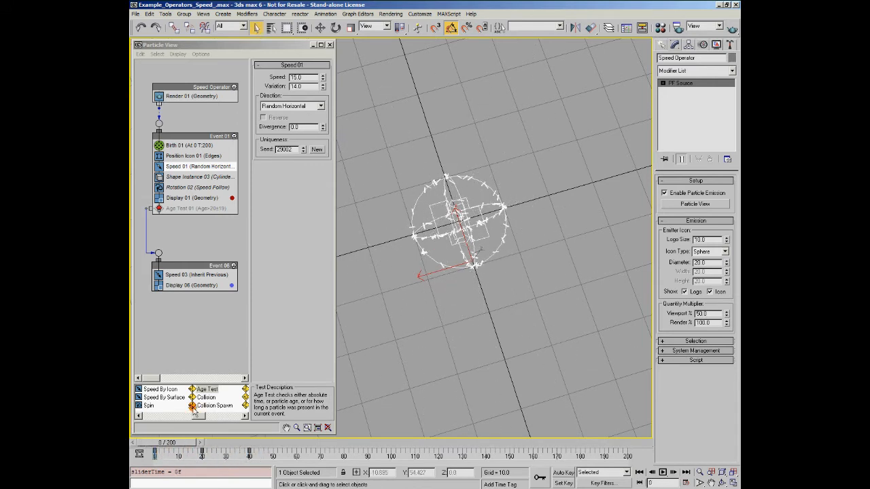
Step: Set the Speed 01 direction to Inherit Previous and scrub the timeline to preview its effect in a perspective view
{"action": "left_click", "coordinate": [320, 106]}
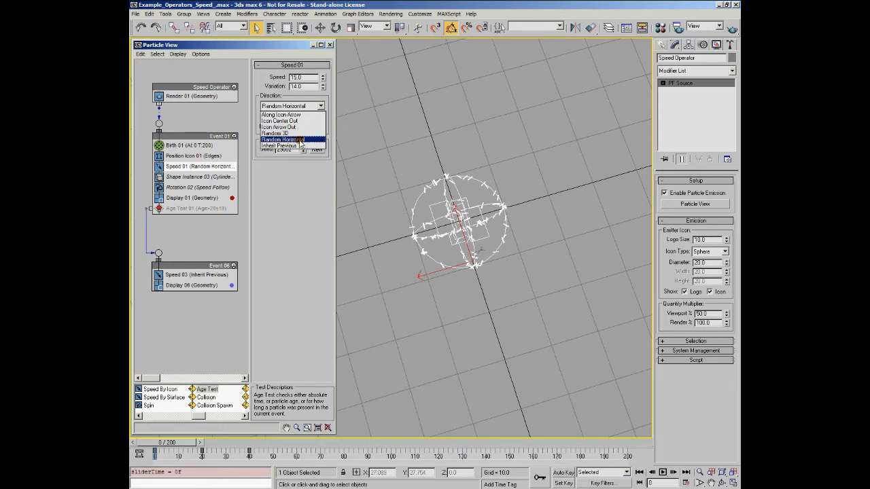
{"action": "left_click", "coordinate": [296, 145]}
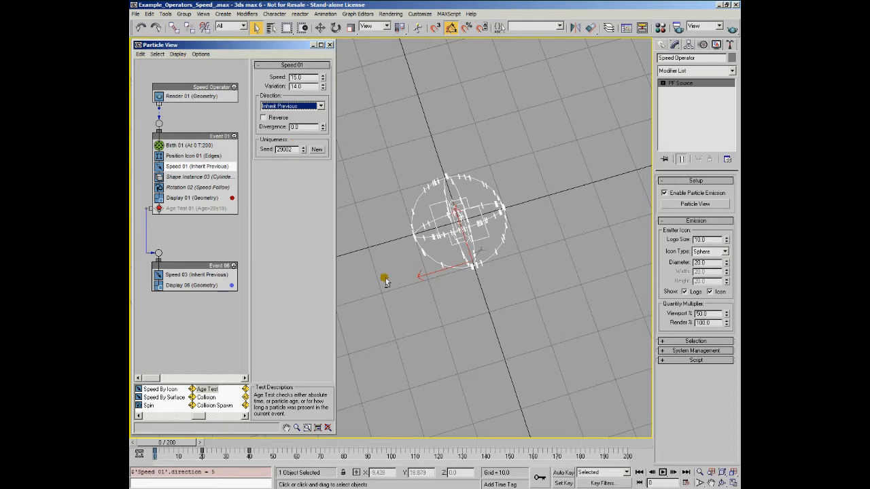
{"action": "middle_click_drag", "start_coordinate": [439, 265], "coordinate": [440, 296], "text": "alt"}
{"action": "scroll", "coordinate": [441, 295], "scroll_direction": "up", "scroll_amount": 3}
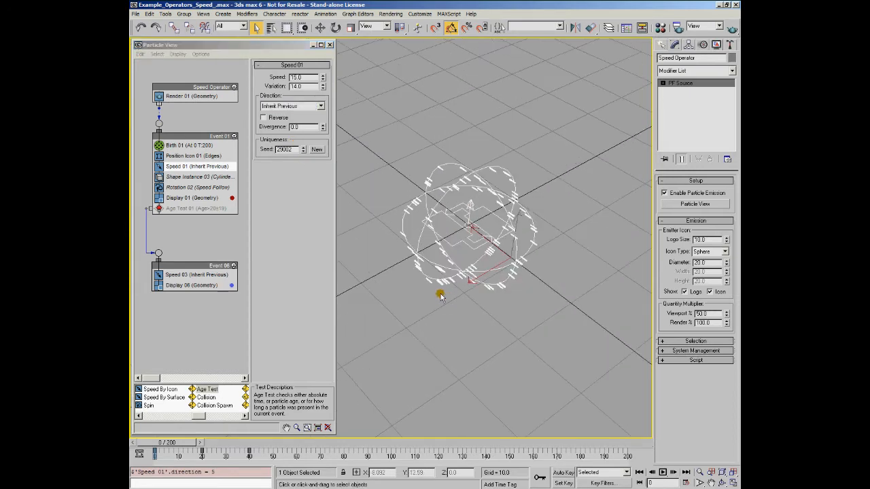
{"action": "left_click_drag", "start_coordinate": [174, 442], "coordinate": [158, 454]}
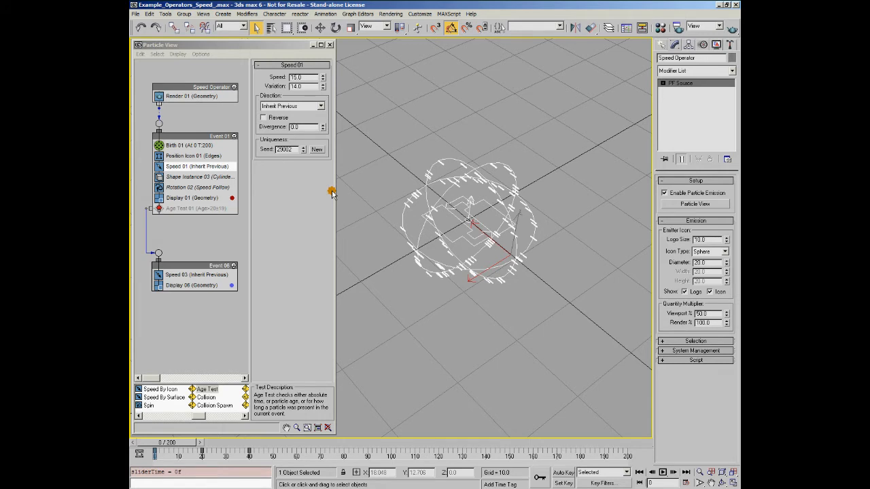
Step: Set the Speed 01 direction to Icon Center Out and scrub the timeline to preview the outward motion
{"action": "left_click", "coordinate": [320, 107]}
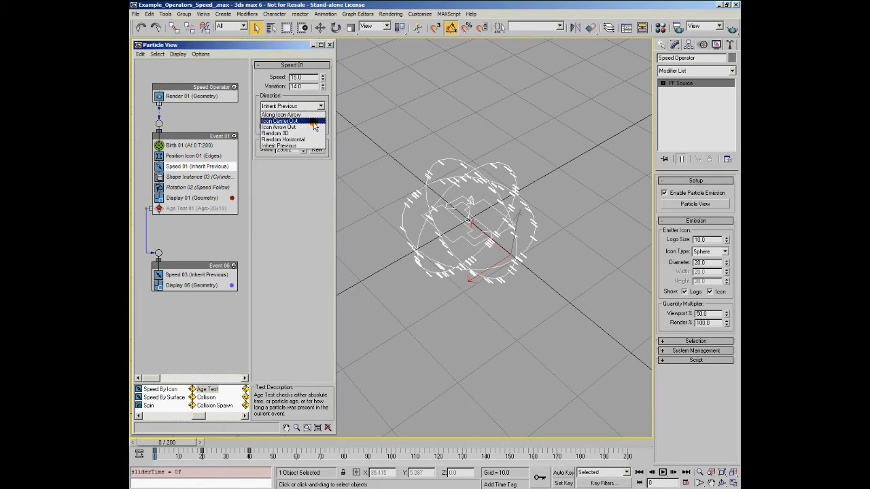
{"action": "left_click", "coordinate": [312, 122]}
{"action": "mouse_move", "coordinate": [163, 444]}
{"action": "left_mouse_down"}
{"action": "mouse_move", "coordinate": [287, 454]}
{"action": "mouse_move", "coordinate": [163, 454]}
{"action": "left_mouse_up"}
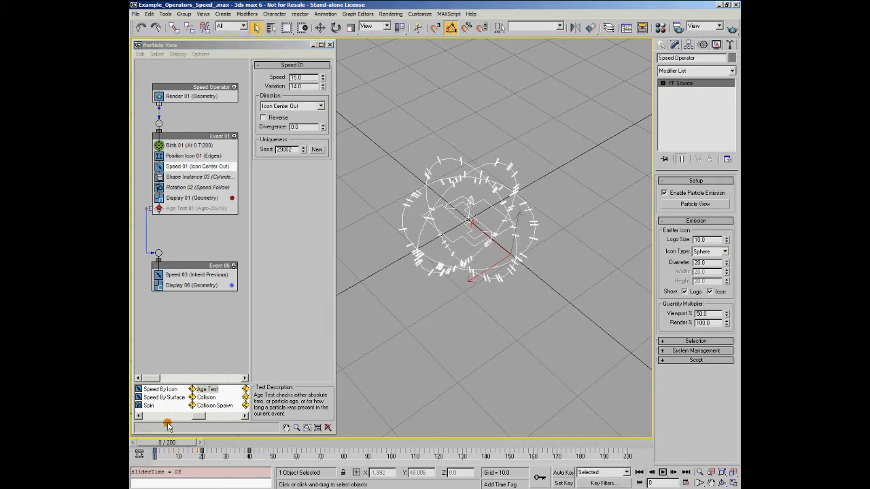
Step: Enable Age Test 01 temporarily, review its settings and those of Speed 03 in Event 06, and disable the test
{"action": "left_click", "coordinate": [159, 208]}
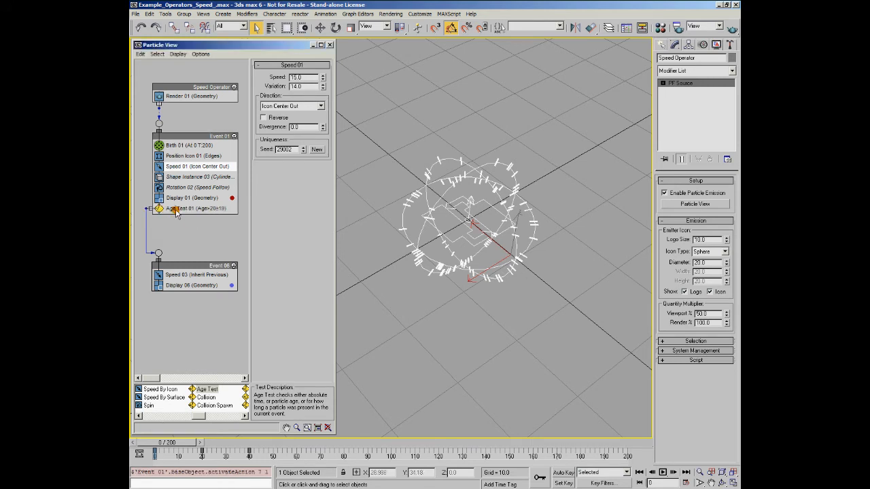
{"action": "left_click", "coordinate": [178, 208]}
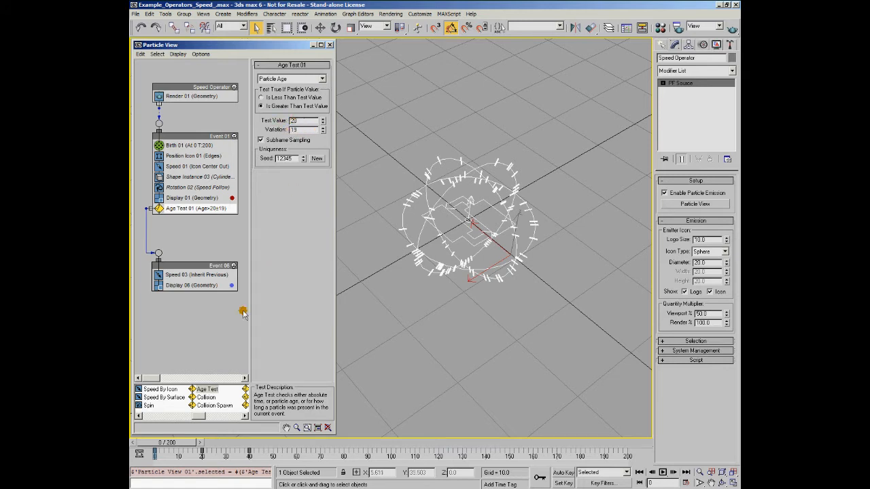
{"action": "left_click", "coordinate": [190, 275]}
{"action": "left_click", "coordinate": [161, 208]}
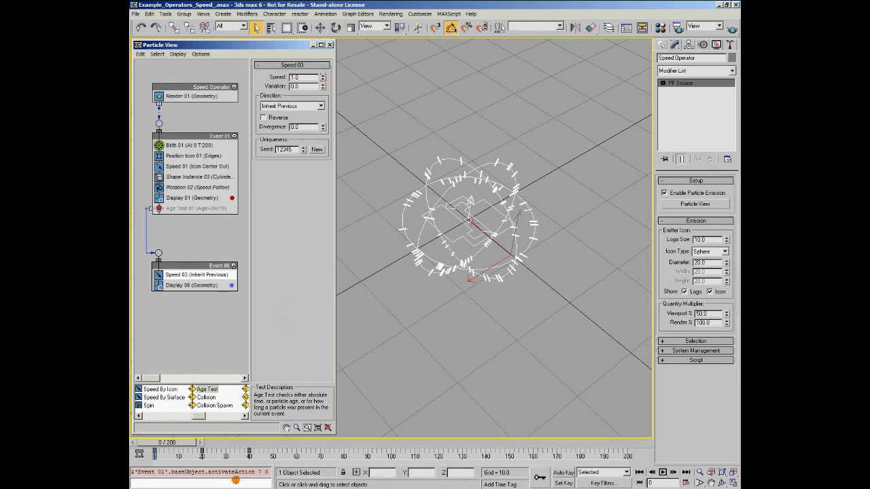
Step: Scrub the timeline to frame 41 to preview the particles with Age Test 01 disabled
{"action": "left_click_drag", "start_coordinate": [168, 442], "coordinate": [218, 449]}
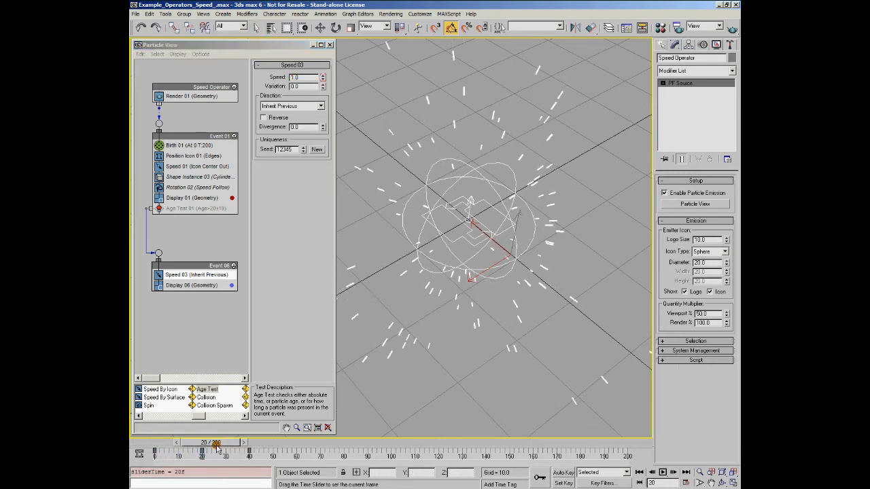
{"action": "left_click_drag", "start_coordinate": [219, 448], "coordinate": [265, 448]}
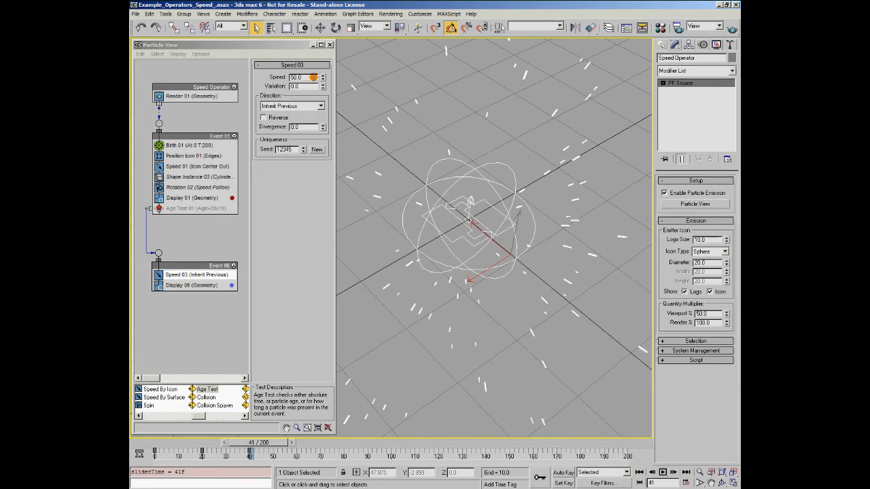
Step: Return the timeline to frame 0, enable Age Test 01 in Event 01, and select Speed 03 in Event 06
{"action": "left_click_drag", "start_coordinate": [272, 442], "coordinate": [182, 457]}
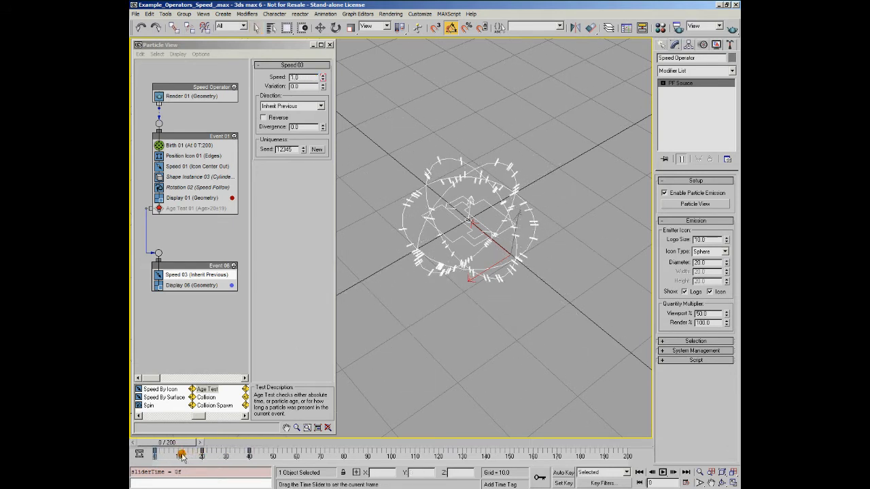
{"action": "left_click", "coordinate": [161, 208]}
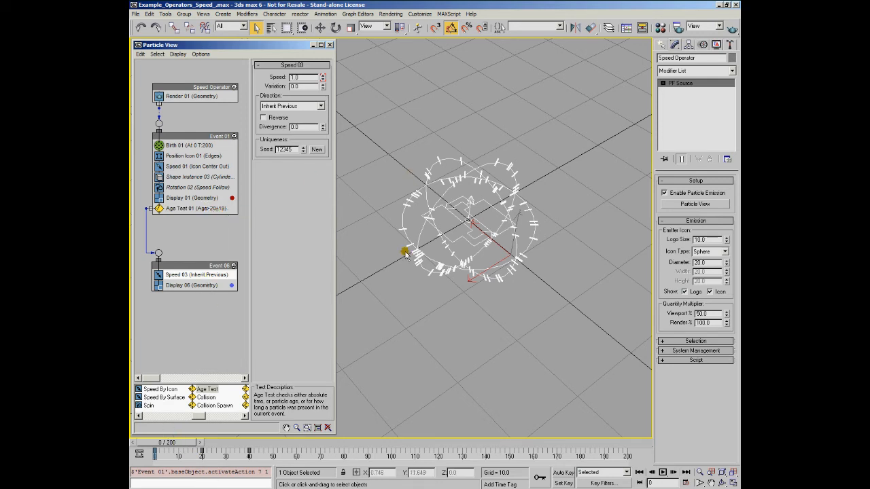
{"action": "left_click", "coordinate": [203, 286]}
{"action": "left_click", "coordinate": [155, 275]}
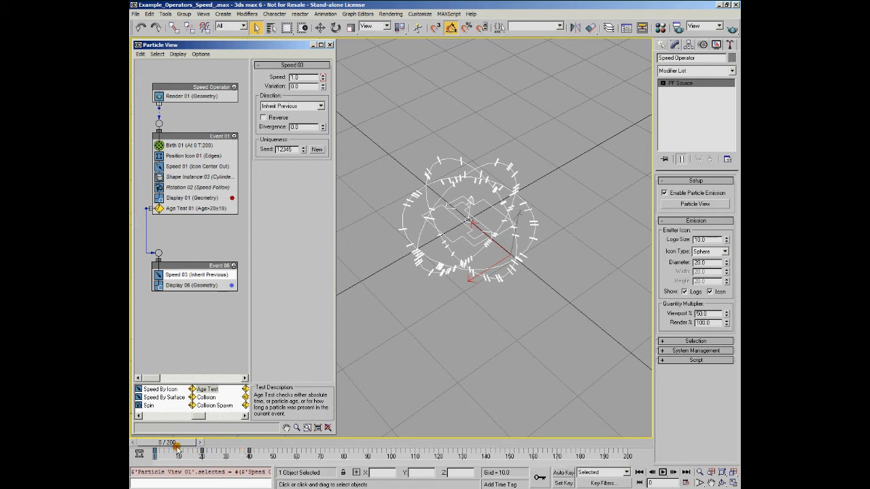
Step: Deselect the emitter and scrub the timeline to frame 40 to preview particles passing from Event 01 to Event 06
{"action": "mouse_move", "coordinate": [166, 445]}
{"action": "left_mouse_down"}
{"action": "mouse_move", "coordinate": [197, 453]}
{"action": "mouse_move", "coordinate": [181, 452]}
{"action": "left_mouse_up"}
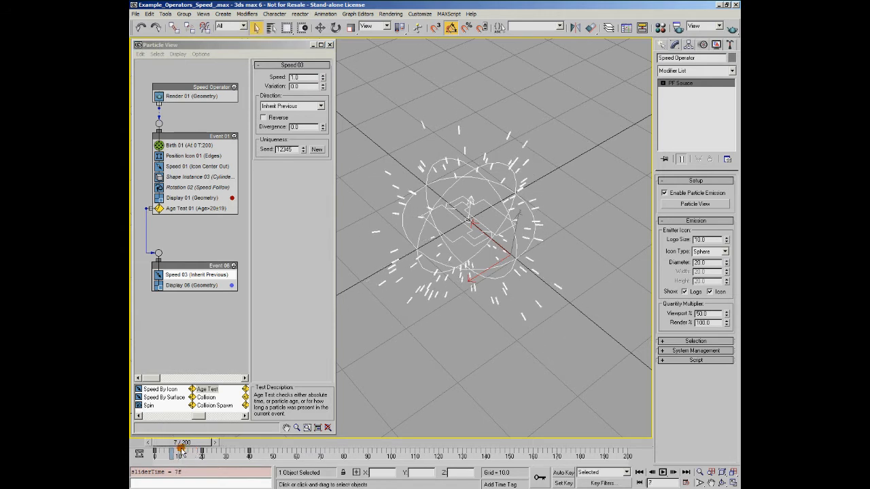
{"action": "left_click", "coordinate": [398, 328]}
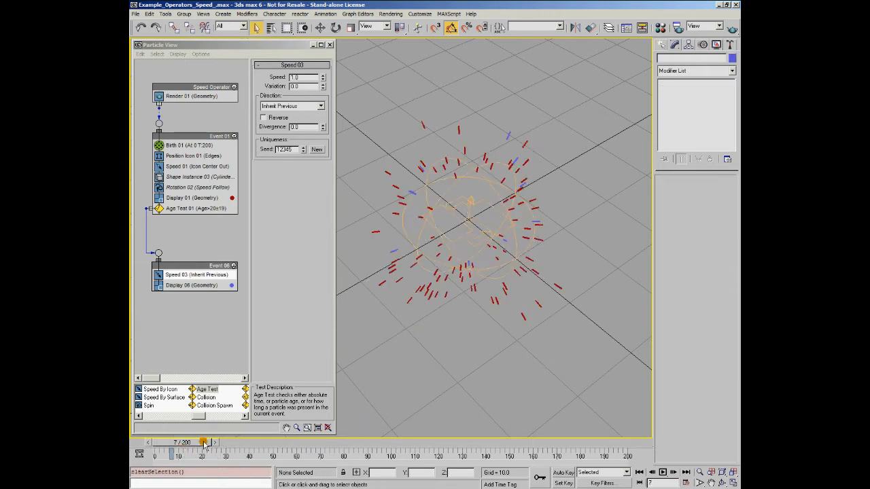
{"action": "left_click_drag", "start_coordinate": [182, 450], "coordinate": [203, 449]}
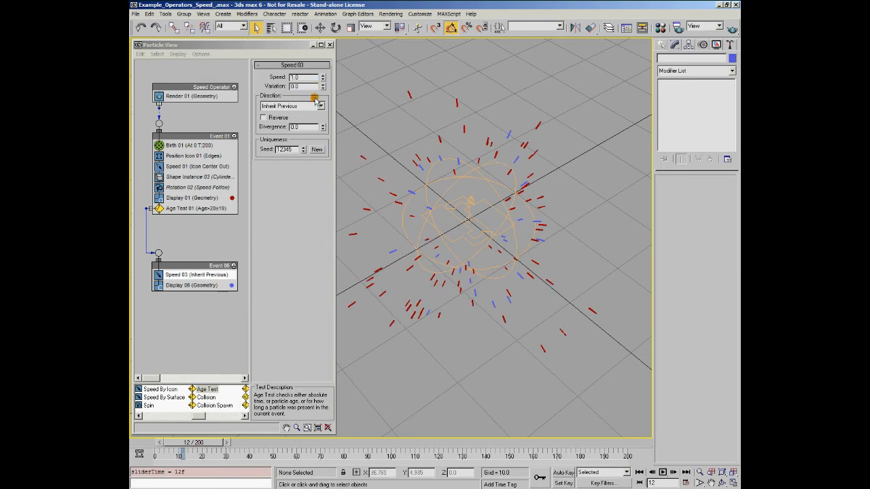
{"action": "left_click_drag", "start_coordinate": [203, 443], "coordinate": [220, 449]}
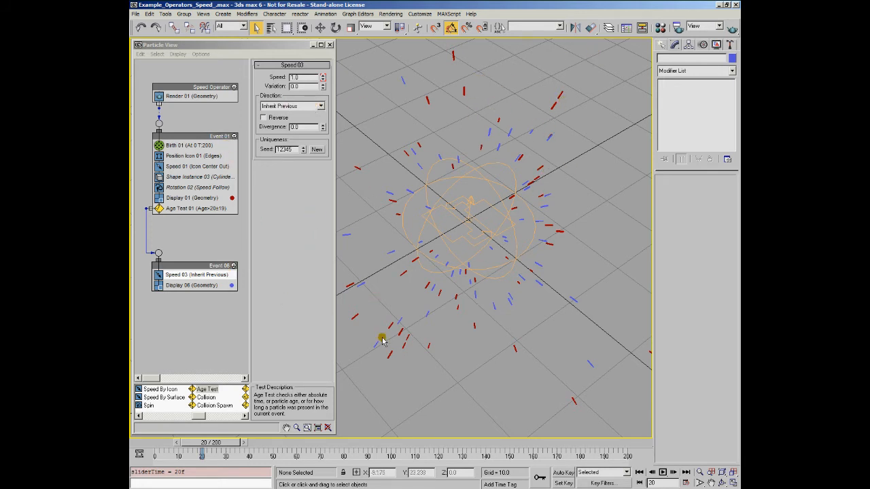
{"action": "left_click_drag", "start_coordinate": [216, 446], "coordinate": [264, 447]}
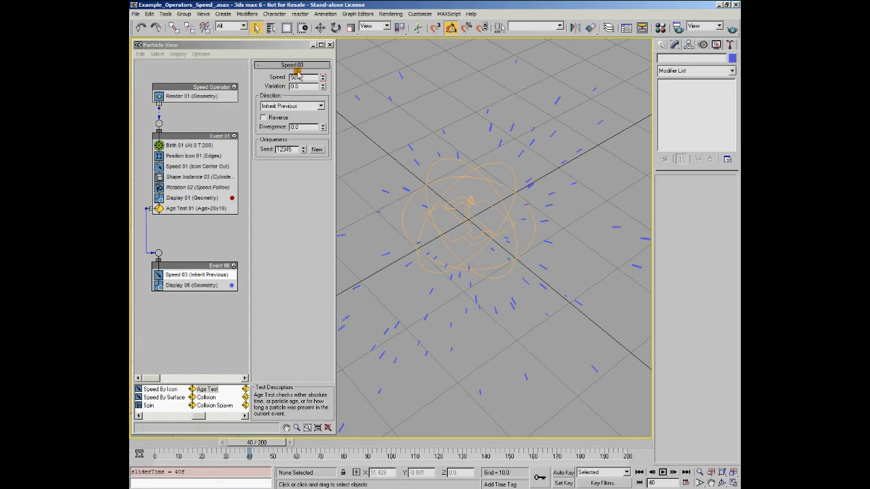
Step: Hide the viewport grid and play the animation in a wider view to preview the particle motion
{"action": "scroll", "coordinate": [469, 238], "scroll_direction": "down", "scroll_amount": 6}
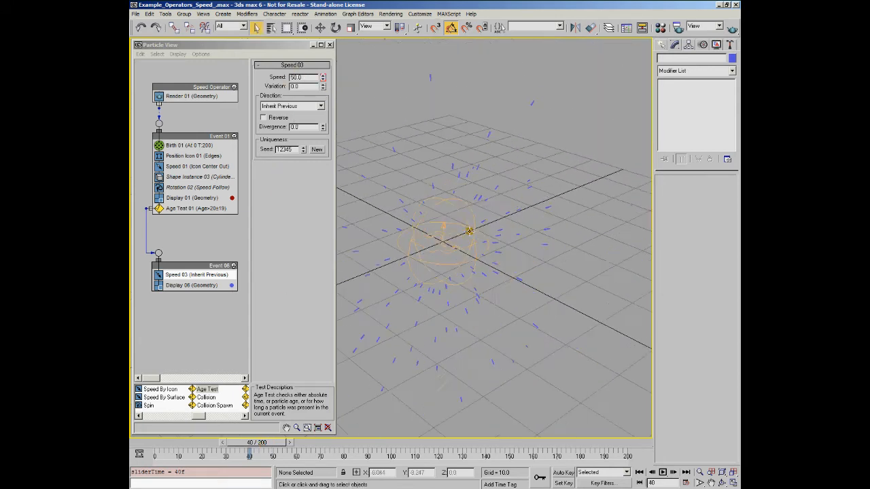
{"action": "middle_click_drag", "start_coordinate": [486, 237], "coordinate": [500, 263], "text": "alt"}
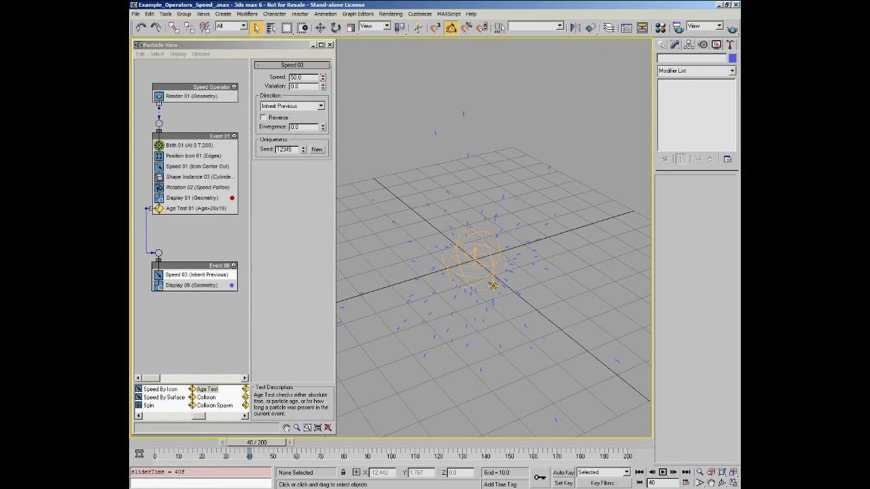
{"action": "key", "text": "g"}
{"action": "mouse_move", "coordinate": [504, 302]}
{"action": "middle_mouse_down", "text": "alt"}
{"action": "mouse_move", "coordinate": [498, 290]}
{"action": "mouse_move", "coordinate": [509, 301]}
{"action": "middle_mouse_up", "text": "alt"}
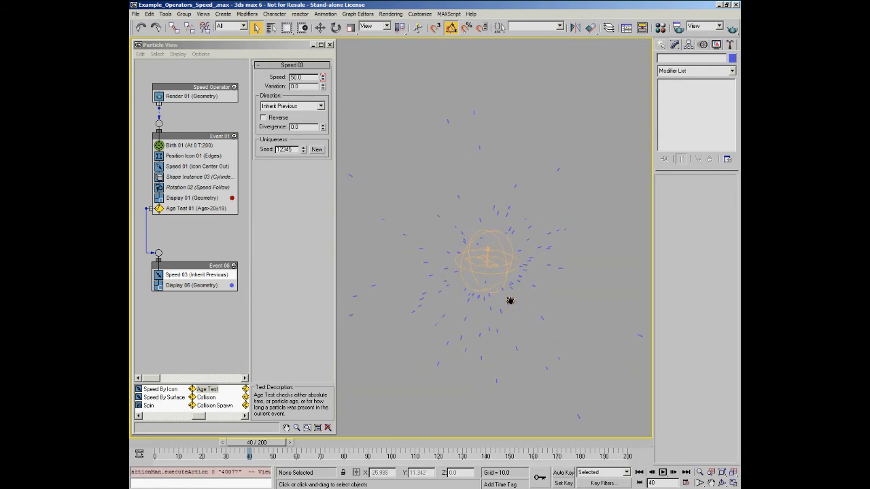
{"action": "left_click", "coordinate": [664, 472]}
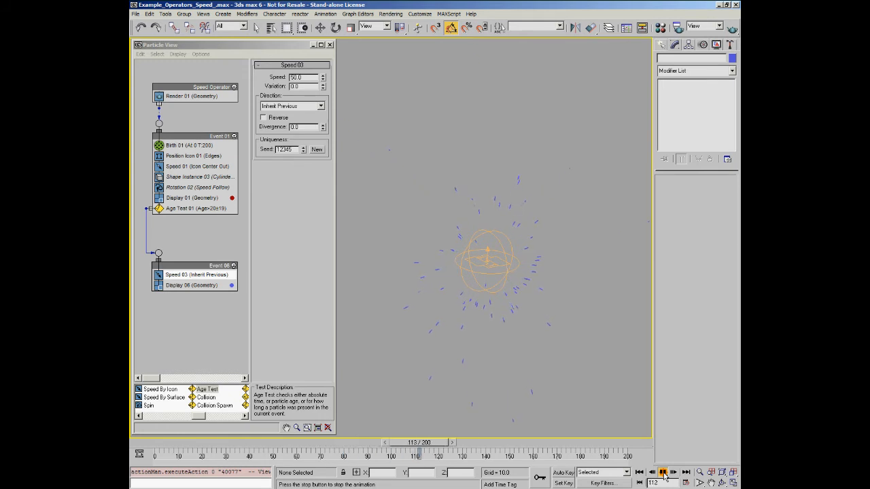
{"action": "left_click", "coordinate": [664, 473]}
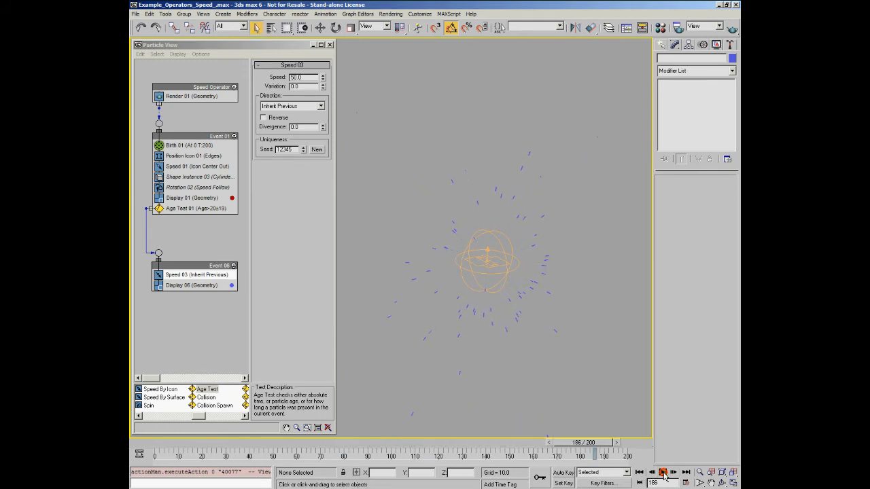
Step: Set the Speed 01 operator's speed to 5 and its variation to 5
{"action": "left_click", "coordinate": [191, 167]}
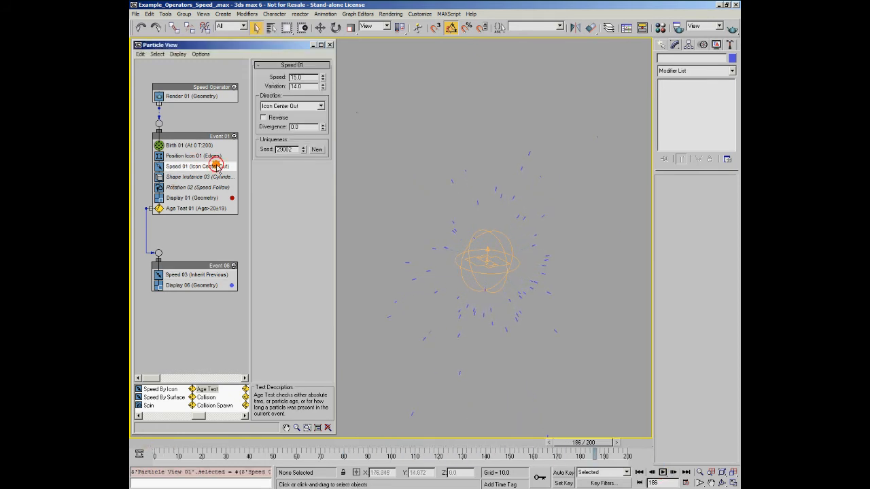
{"action": "left_click_drag", "start_coordinate": [308, 77], "coordinate": [286, 80]}
{"action": "type", "text": "5"}
{"action": "key", "text": "Tab"}
{"action": "key", "text": "Return"}
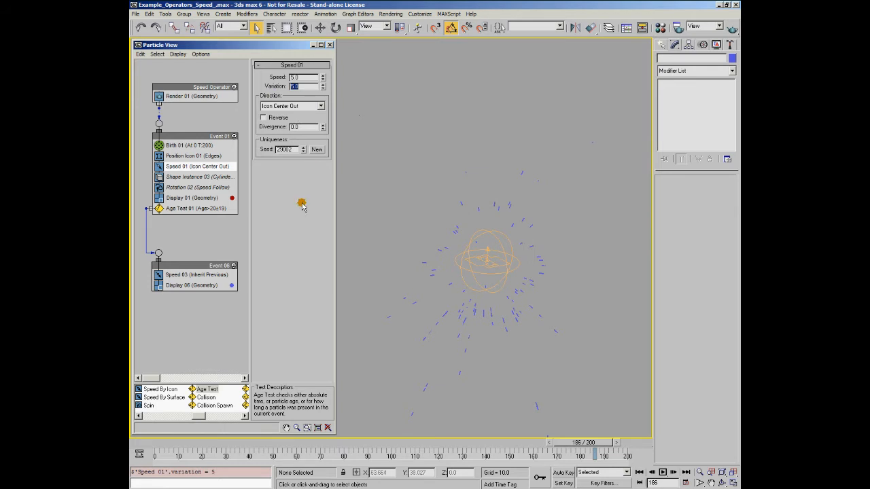
Step: Play the animation from frame 0 to preview the slower initial speed, and return to frame 0
{"action": "left_click", "coordinate": [155, 444]}
{"action": "left_click", "coordinate": [663, 473]}
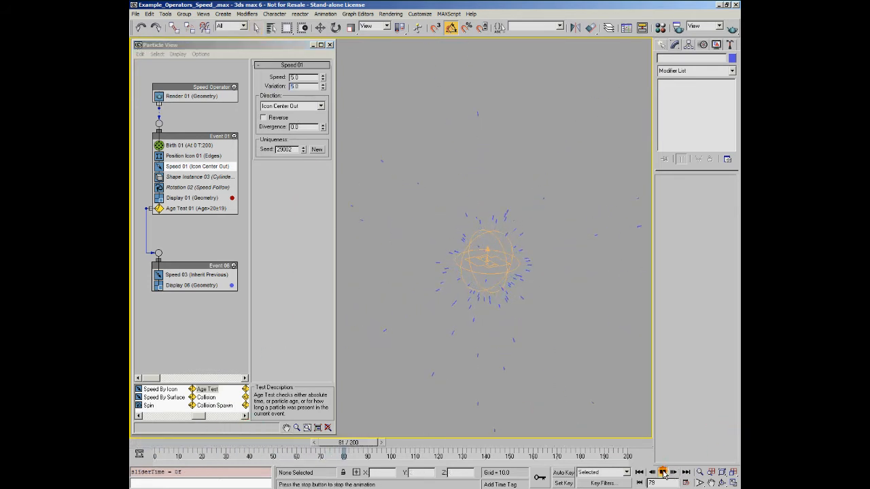
{"action": "left_click", "coordinate": [663, 472]}
{"action": "left_click_drag", "start_coordinate": [211, 445], "coordinate": [155, 444]}
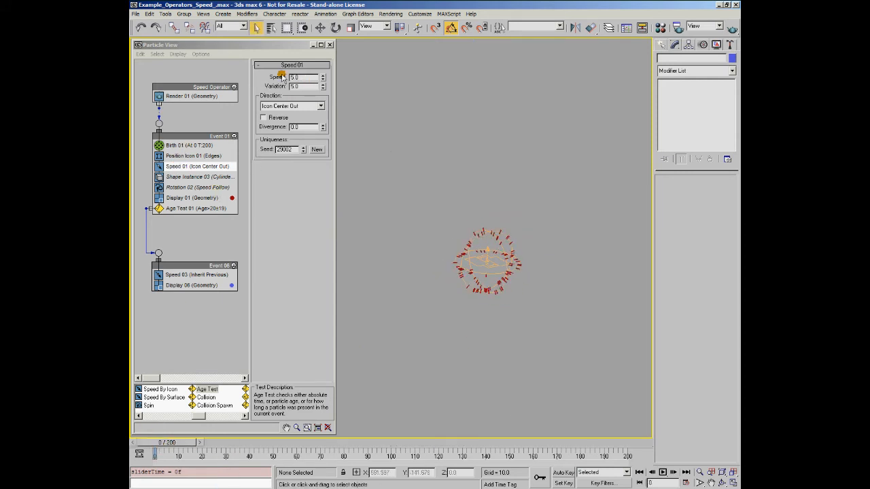
Step: Set the Speed 01 variation to 0 and scrub the timeline to frame 48 to preview the particles
{"action": "right_click", "coordinate": [322, 87]}
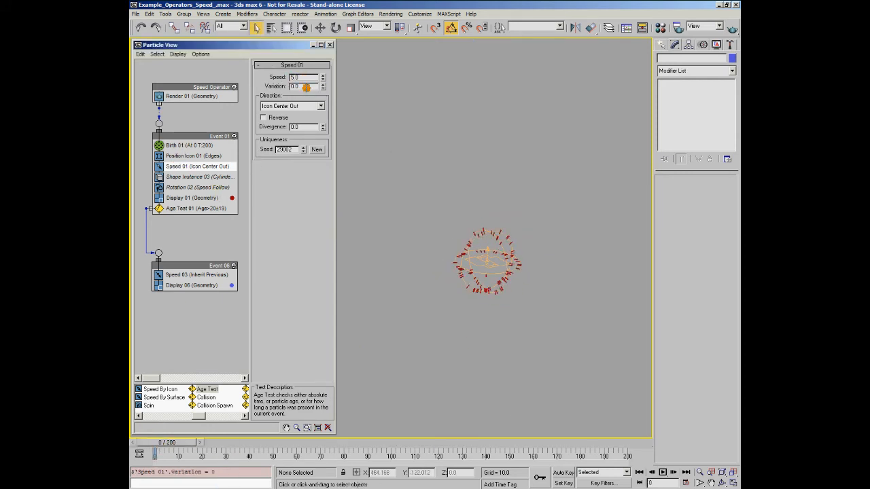
{"action": "left_click", "coordinate": [168, 442]}
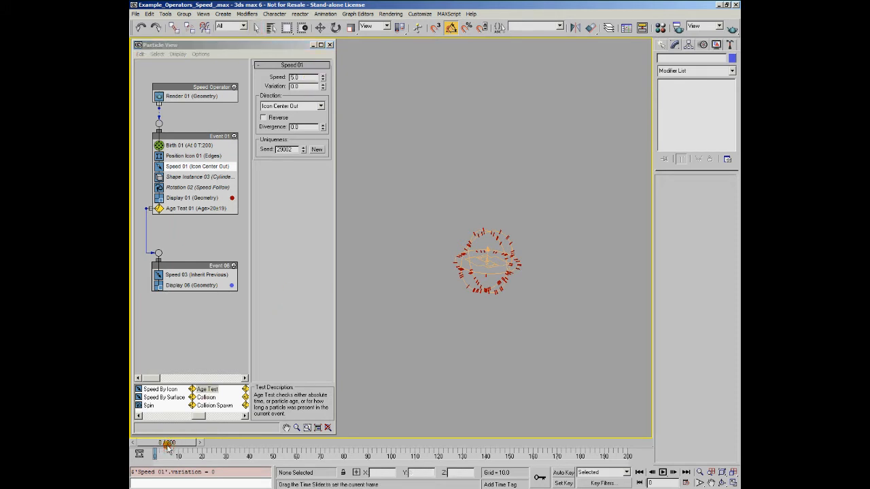
{"action": "left_click_drag", "start_coordinate": [176, 445], "coordinate": [155, 458]}
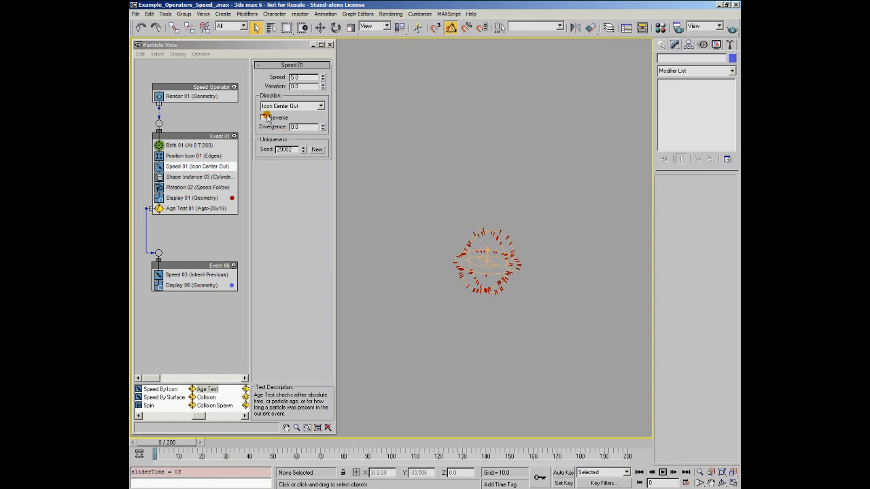
{"action": "left_click_drag", "start_coordinate": [169, 444], "coordinate": [268, 450]}
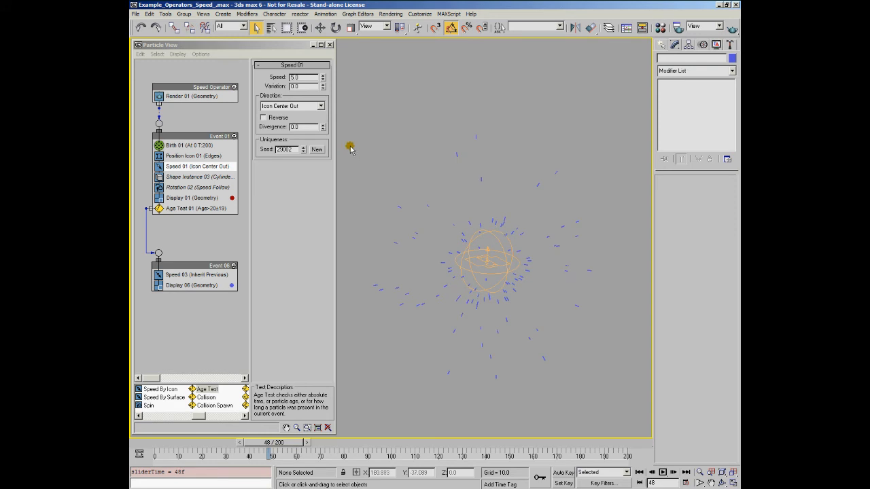
Step: Set the Speed 03 divergence to 48 and scrub the timeline to preview it, returning to frame 0
{"action": "left_click", "coordinate": [208, 275]}
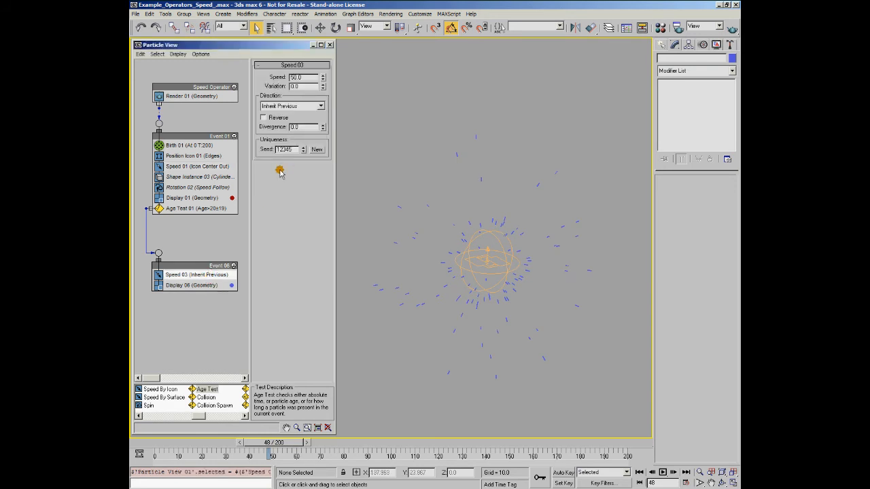
{"action": "left_click", "coordinate": [323, 125]}
{"action": "left_click_drag", "start_coordinate": [323, 126], "coordinate": [158, 443]}
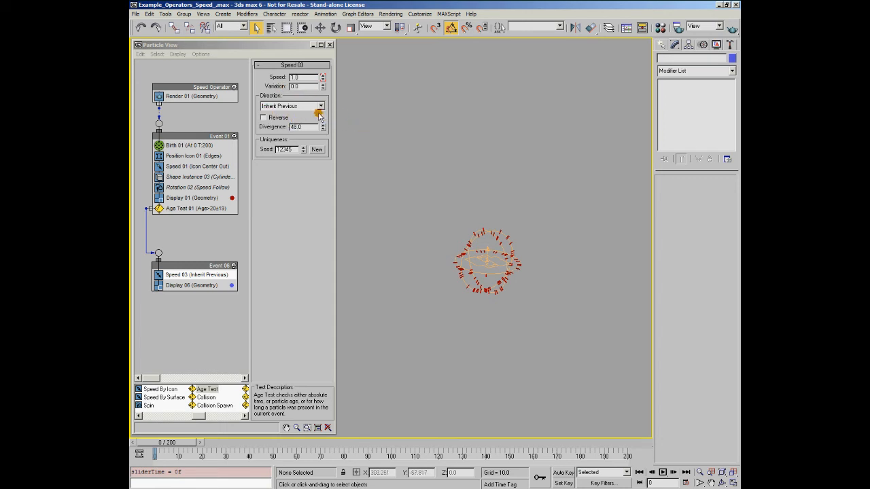
{"action": "left_click_drag", "start_coordinate": [160, 445], "coordinate": [158, 487]}
Step: Examine the emitter up close and review the Speed 03 direction options, keeping Inherit Previous
{"action": "middle_click_drag", "start_coordinate": [495, 310], "coordinate": [470, 332], "text": "alt"}
{"action": "scroll", "coordinate": [494, 331], "scroll_direction": "up", "scroll_amount": 3}
{"action": "scroll", "coordinate": [484, 337], "scroll_direction": "up", "scroll_amount": 2}
{"action": "middle_click_drag", "start_coordinate": [524, 355], "coordinate": [480, 342]}
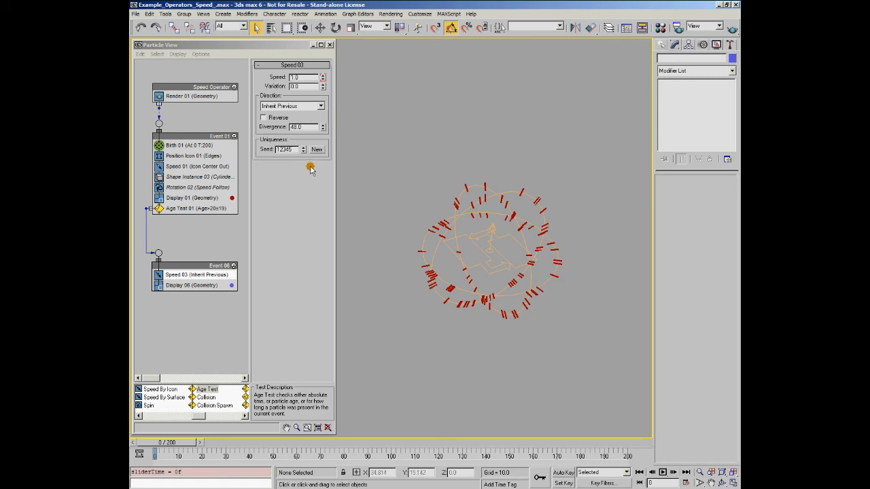
{"action": "left_click", "coordinate": [318, 107]}
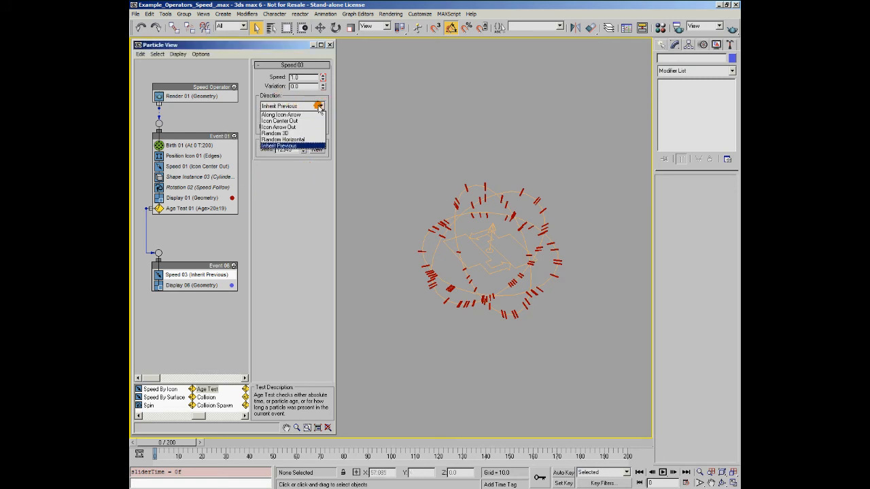
{"action": "left_click", "coordinate": [287, 145]}
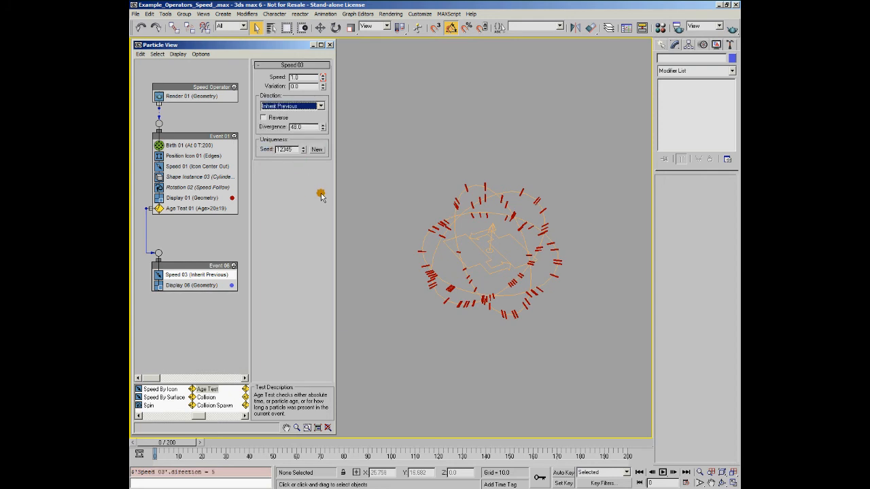